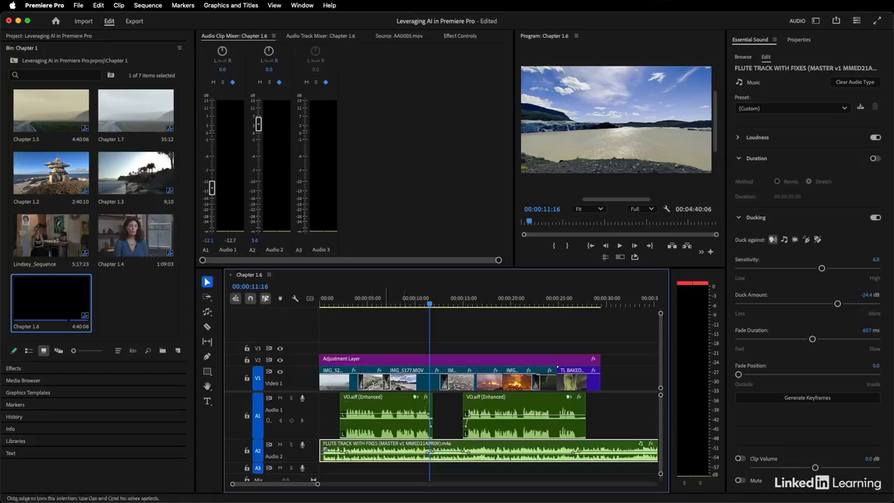
# - Move the playhead to the end of the video clips and view the full length of the sequence with its flute track
pyautogui.click(601, 299)
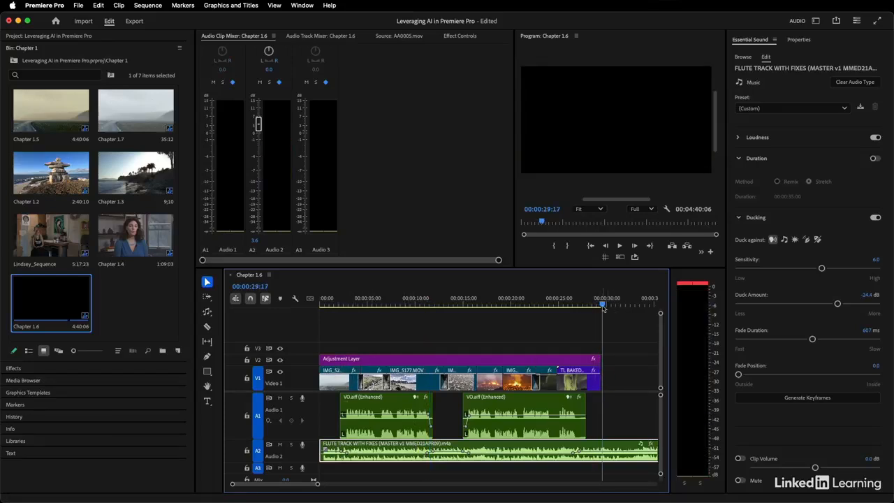
pyautogui.press('\\')
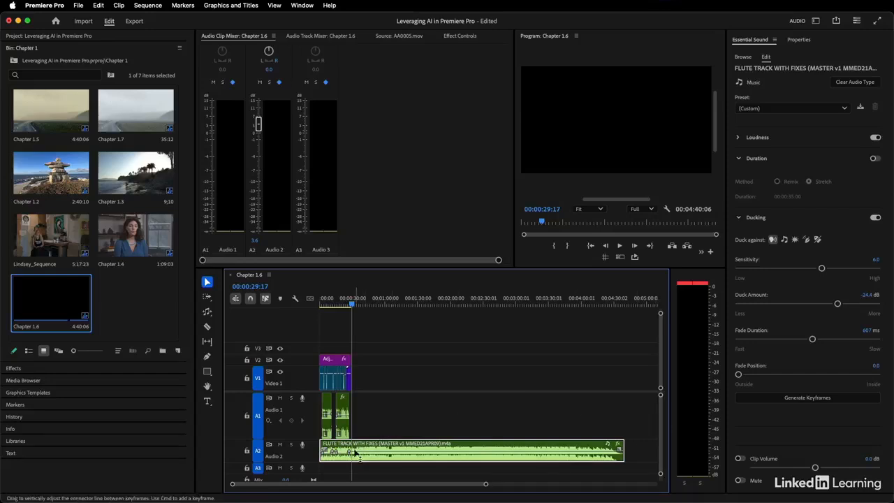
pyautogui.moveTo(619, 449); pyautogui.dragTo(618, 451)
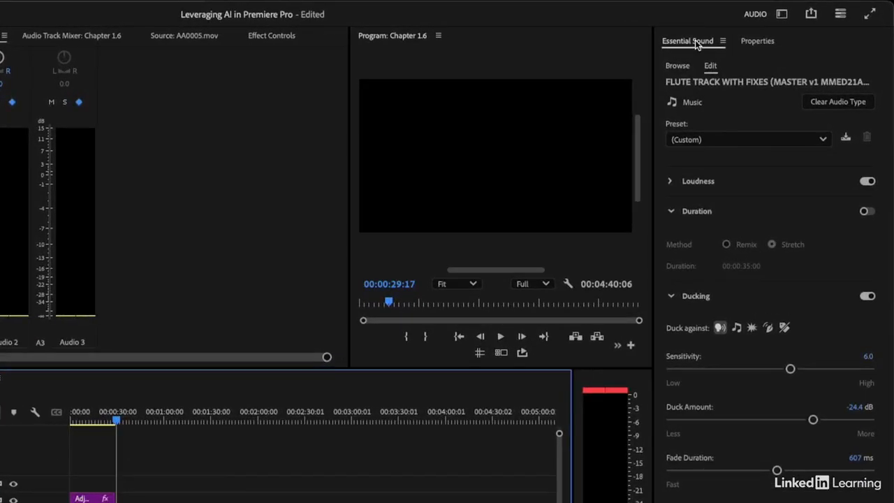
# - Enable the Duration setting for the flute music clip and choose Remix as its method
pyautogui.click(671, 299)
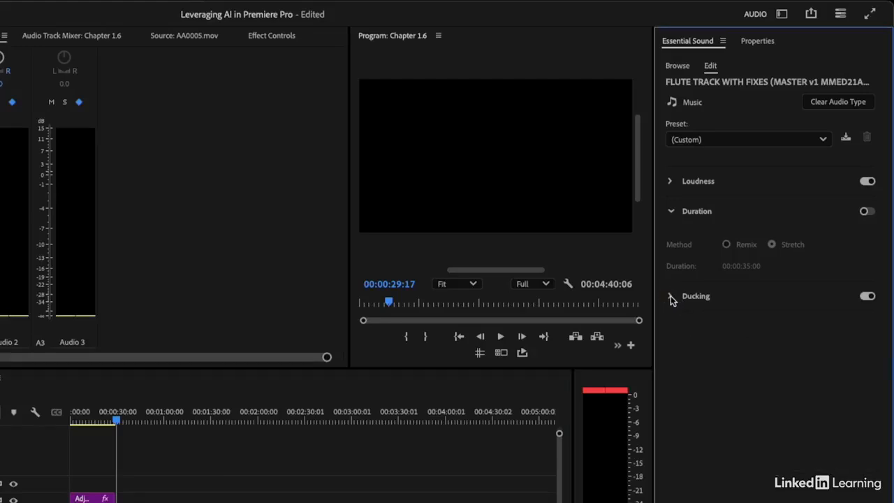
pyautogui.click(692, 210)
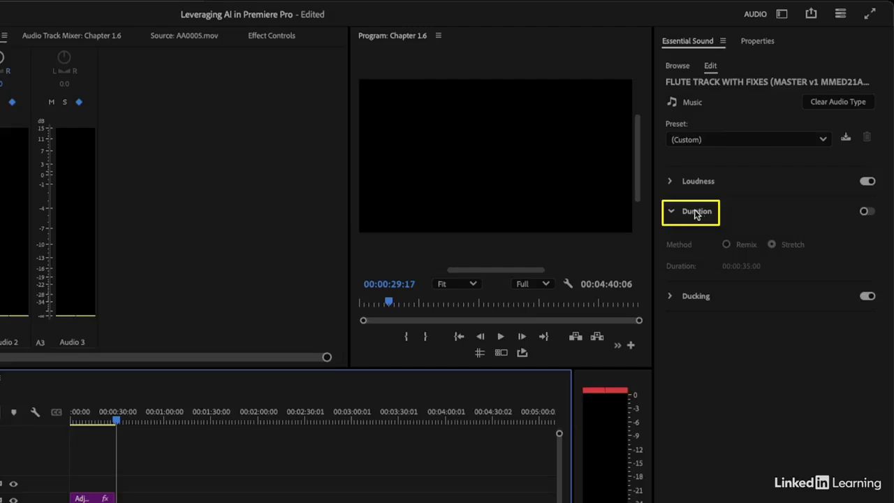
pyautogui.click(867, 211)
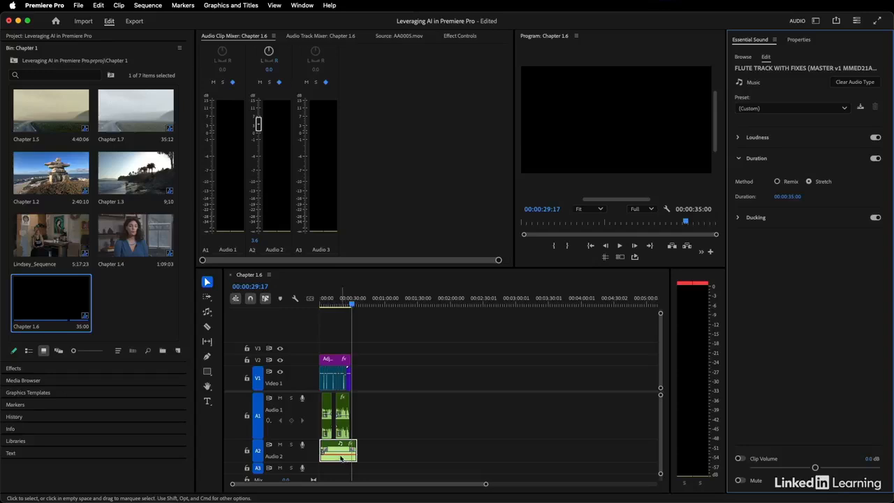
pyautogui.click(780, 182)
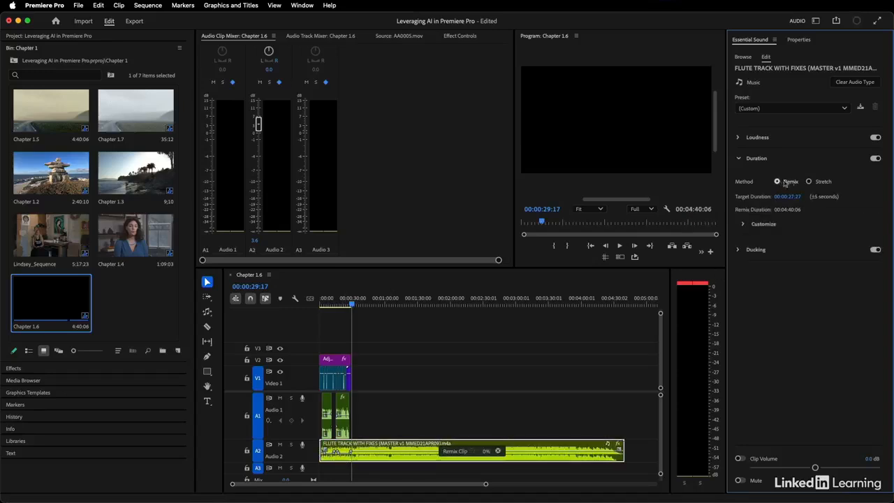
# - Set the flute track's remix target duration to 00:00:29:13 and fit the sequence in the timeline
pyautogui.click(787, 197)
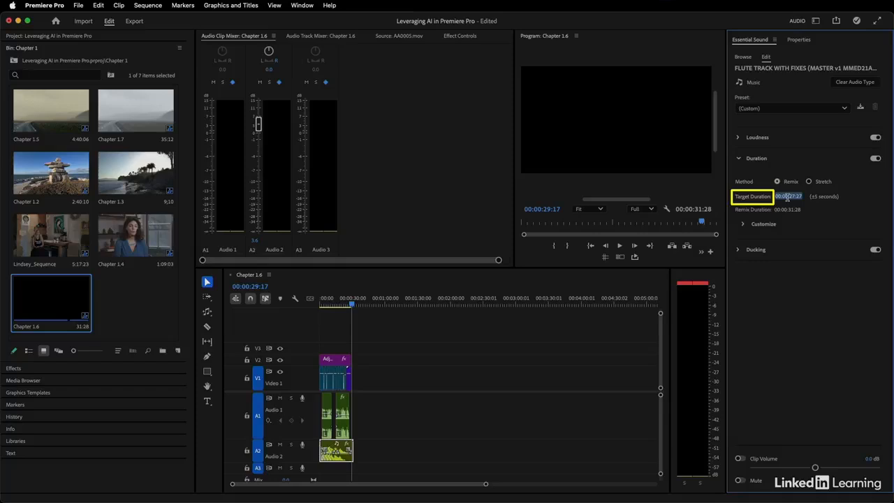
pyautogui.write('3')
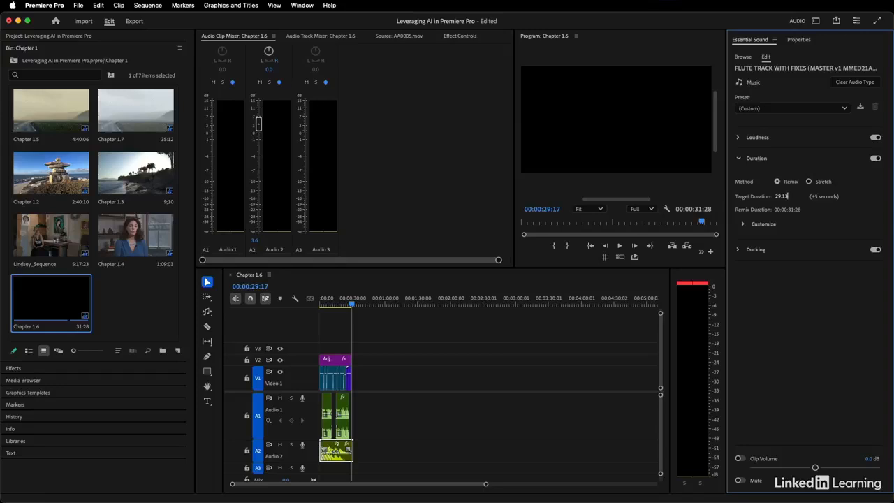
pyautogui.press('Return')
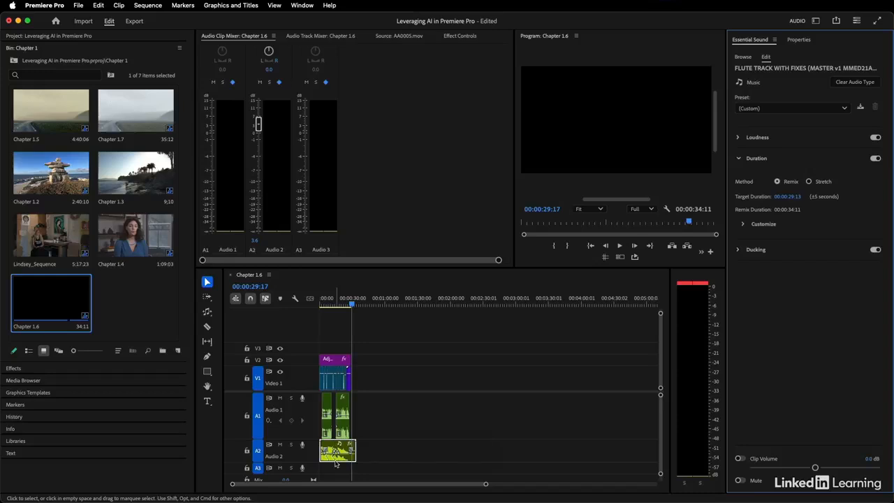
pyautogui.press('\\')
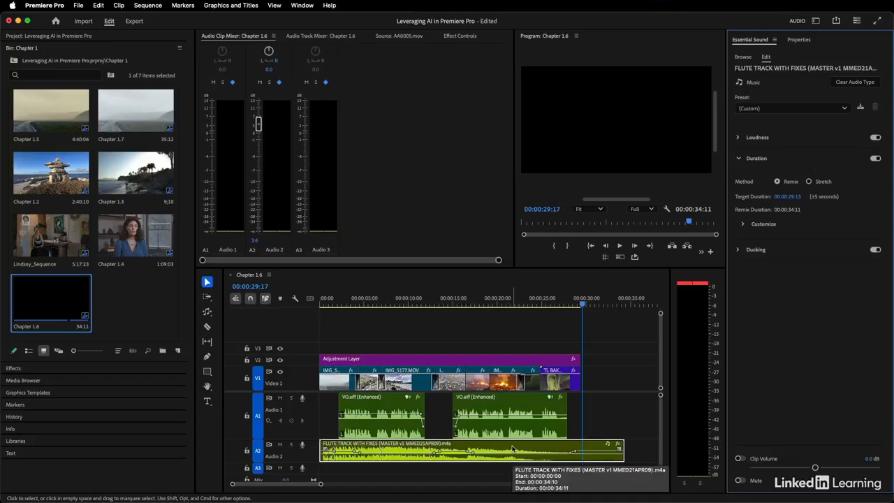
# - Generate new ducking keyframes for the remixed flute track
pyautogui.click(738, 250)
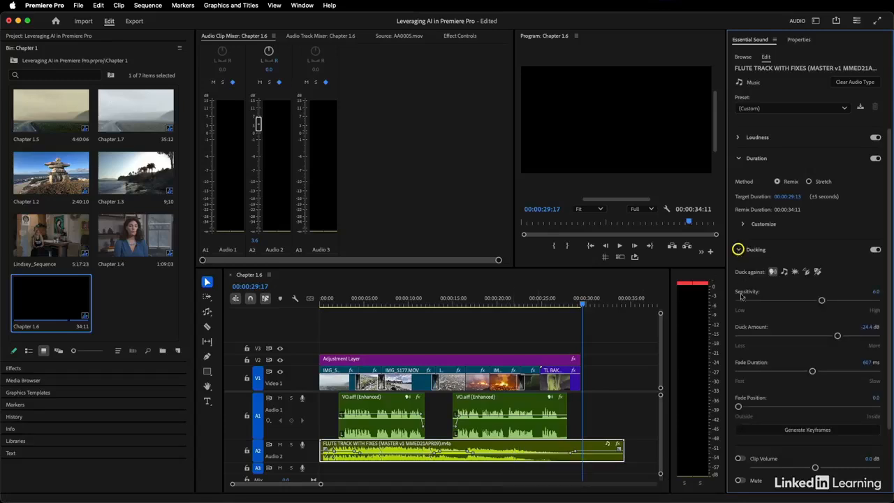
pyautogui.click(540, 447)
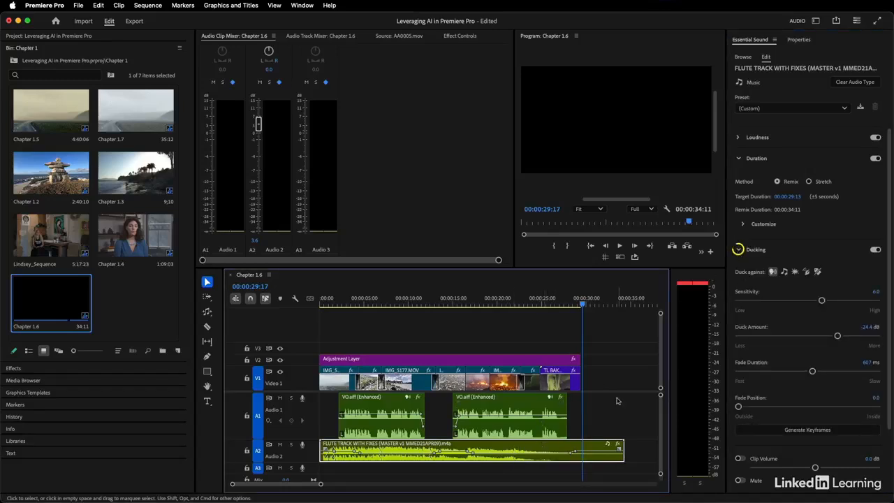
pyautogui.click(782, 430)
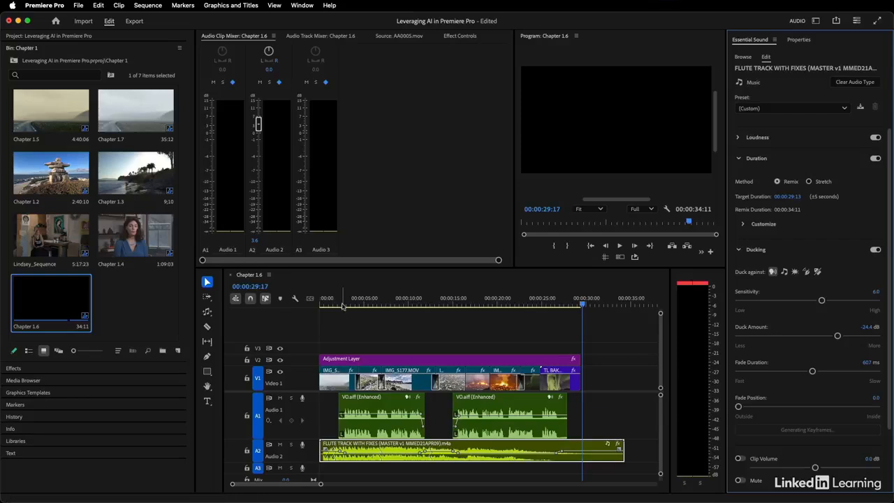
# - Play the sequence from the beginning to check the remixed, ducked music, then stop playback
pyautogui.press('Home')
pyautogui.press('space')
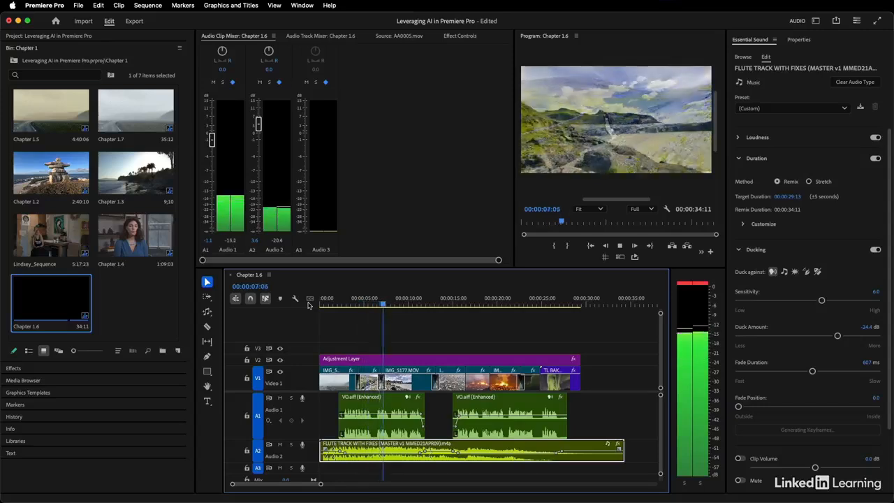
pyautogui.press('space')
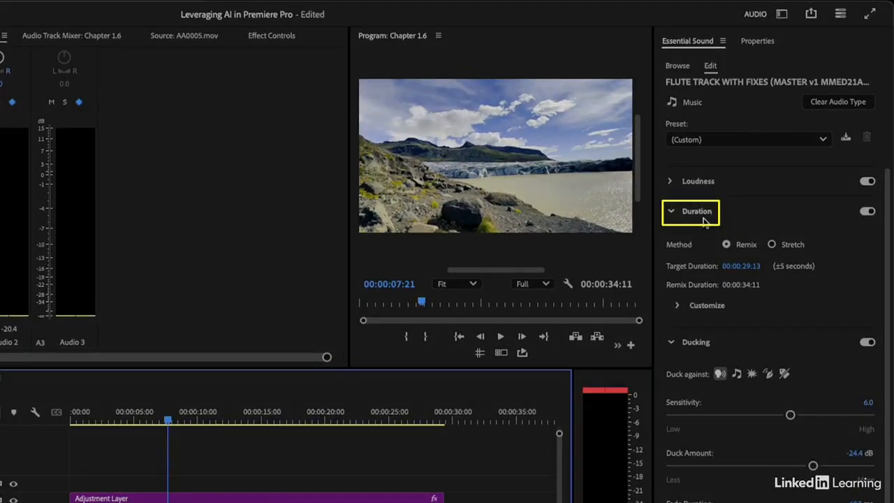
# - Customize the flute track's remix with Segments at 4.0 and Variations at 3.8
pyautogui.click(678, 308)
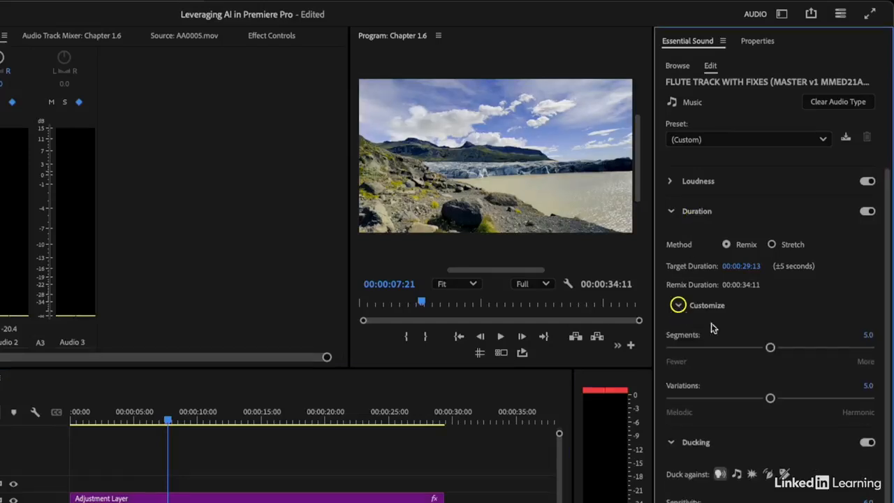
pyautogui.moveTo(770, 347); pyautogui.dragTo(750, 351)
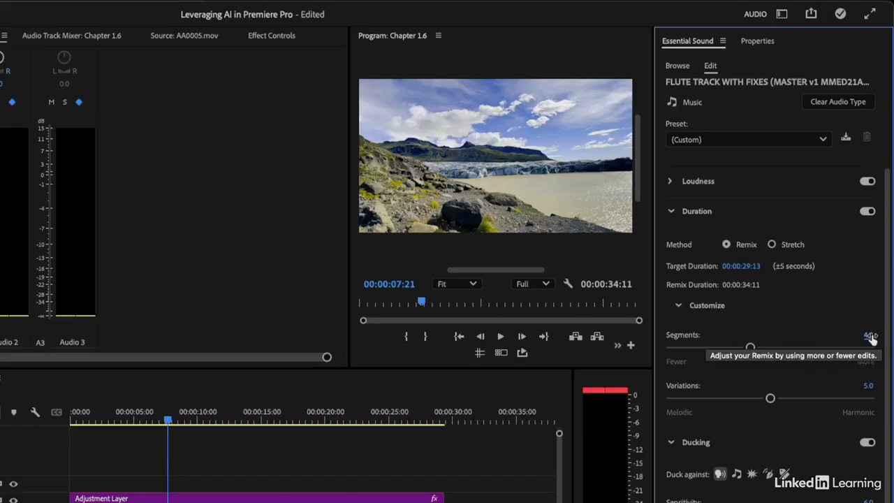
pyautogui.moveTo(768, 399); pyautogui.dragTo(746, 403)
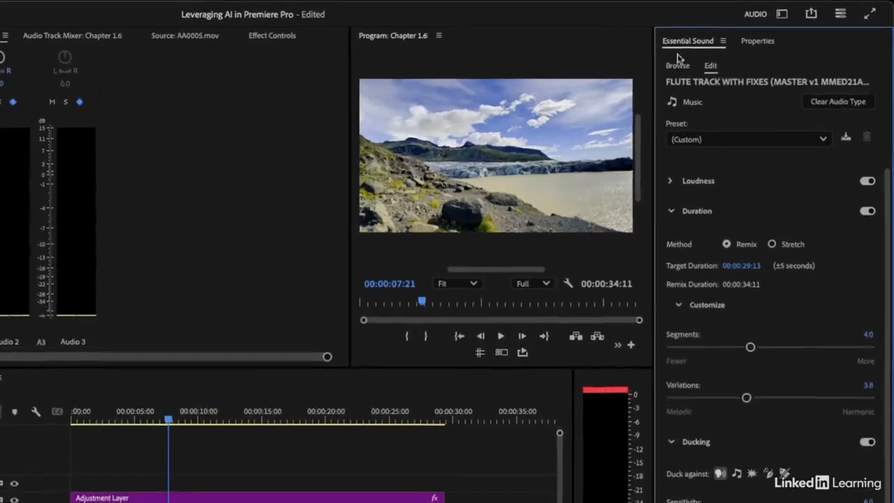
# - Browse Adobe Stock music and search for "electronic"
pyautogui.click(676, 67)
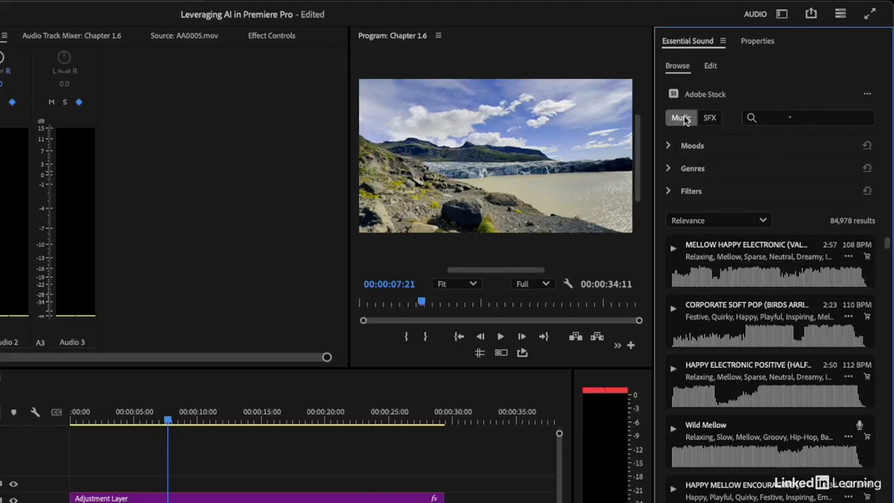
pyautogui.click(773, 120)
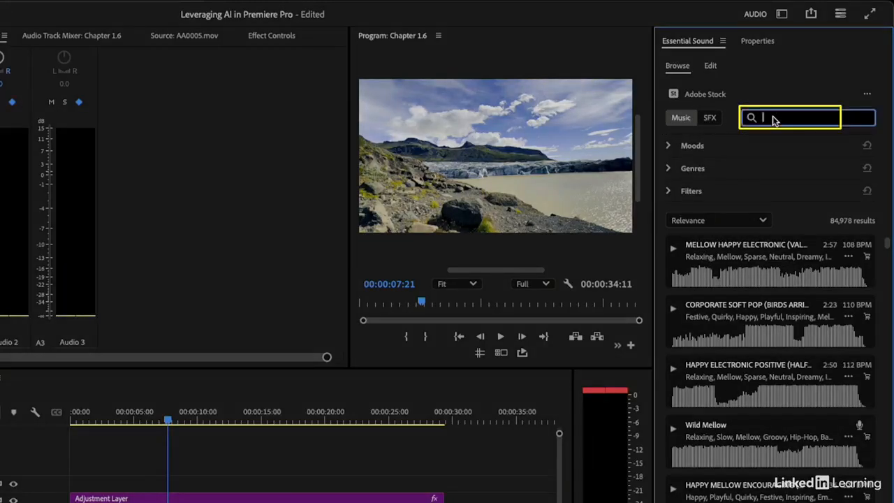
pyautogui.write('electronic')
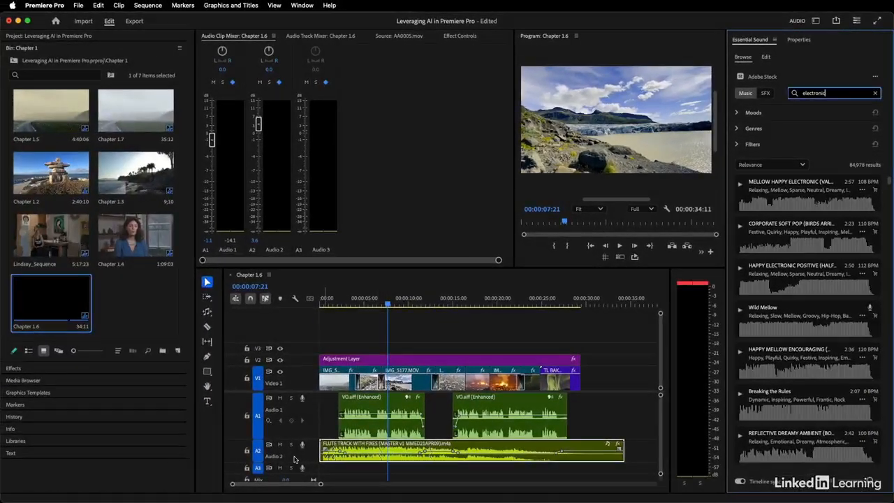
# - Mute the Audio 2 track and preview FEEL GOOD HIPHOP GROOVE and ENERGETIC DRIVING ROCK in sync with the timeline
pyautogui.click(280, 445)
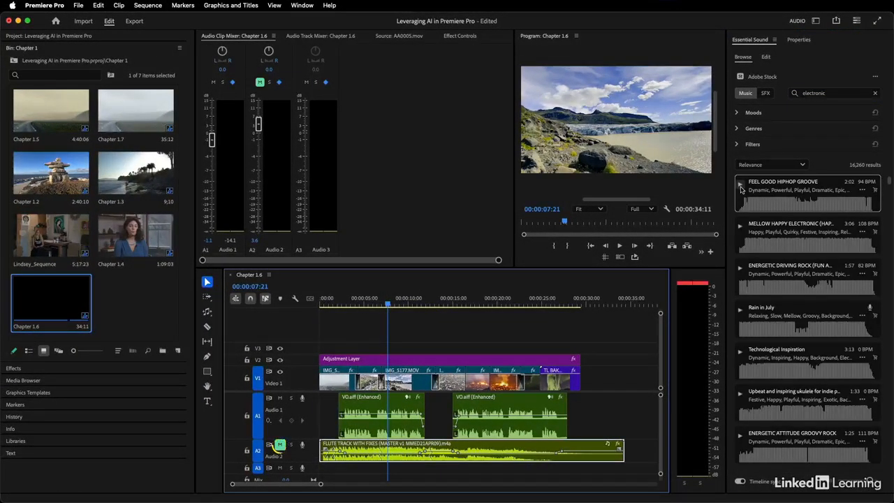
pyautogui.click(741, 189)
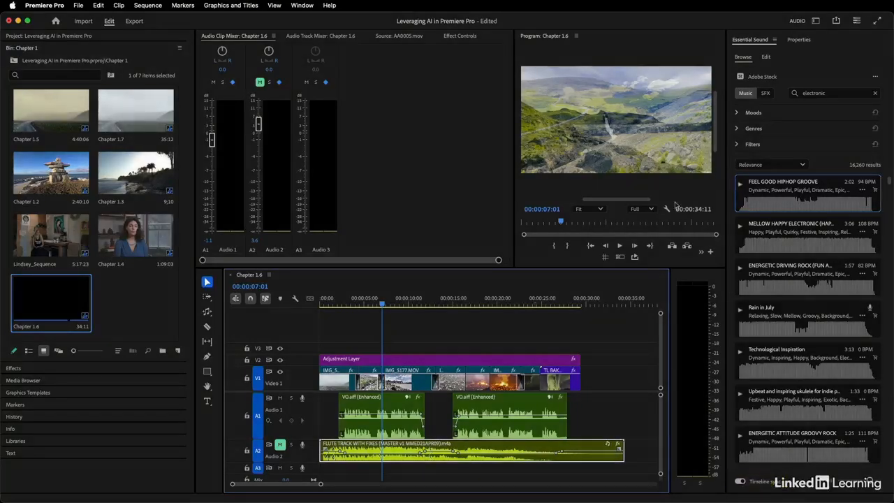
pyautogui.moveTo(384, 305); pyautogui.dragTo(295, 325)
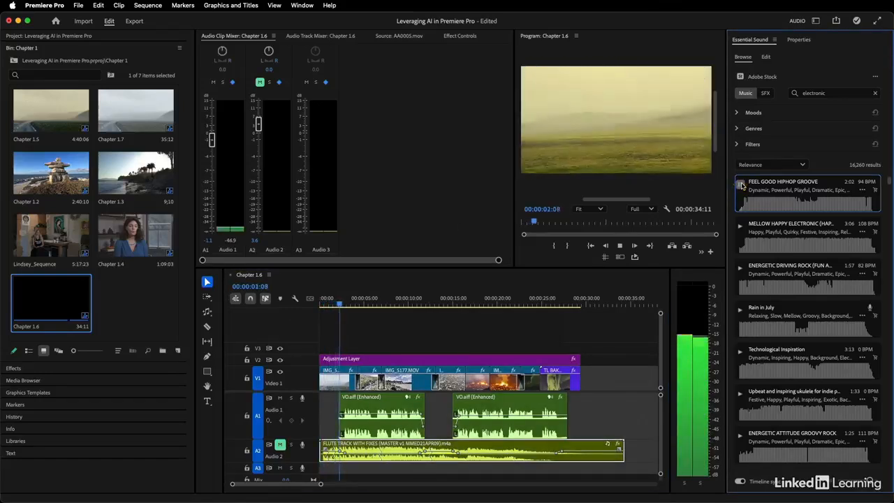
pyautogui.click(740, 184)
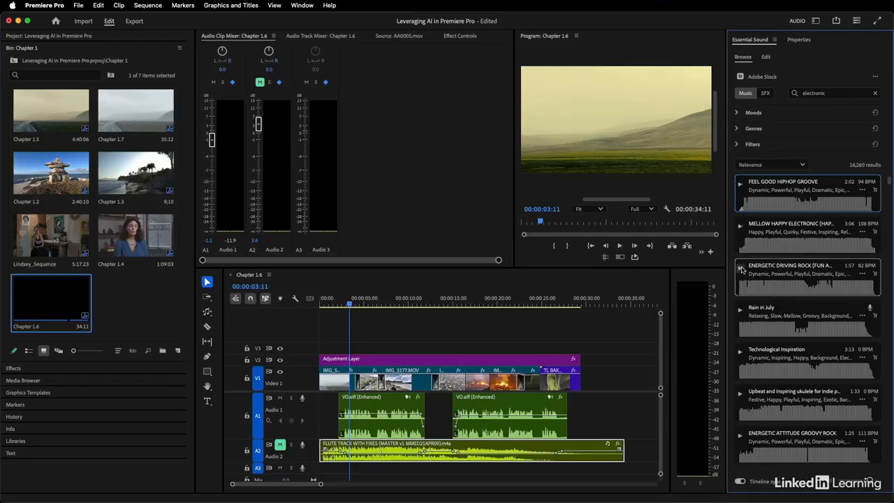
pyautogui.click(740, 268)
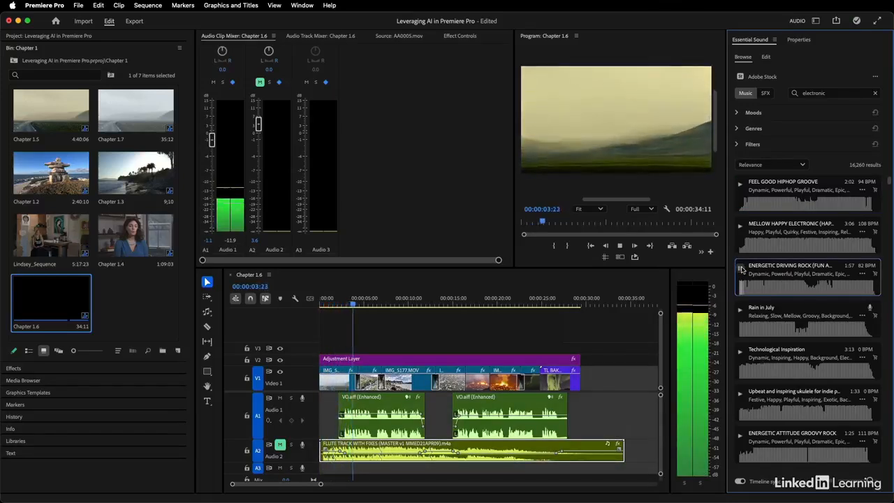
pyautogui.click(741, 268)
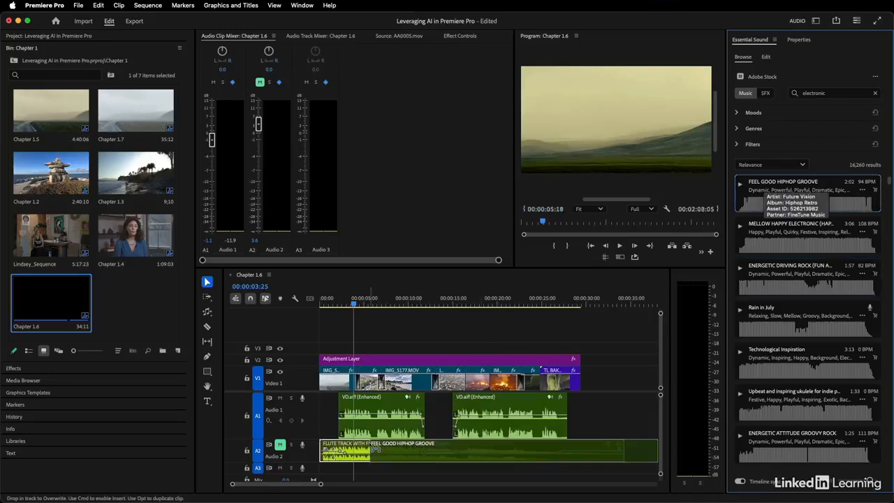
# - Place FEEL GOOD HIPHOP GROOVE on Audio 3 at the sequence start and play the sequence briefly from the beginning
pyautogui.moveTo(309, 483); pyautogui.dragTo(317, 470)
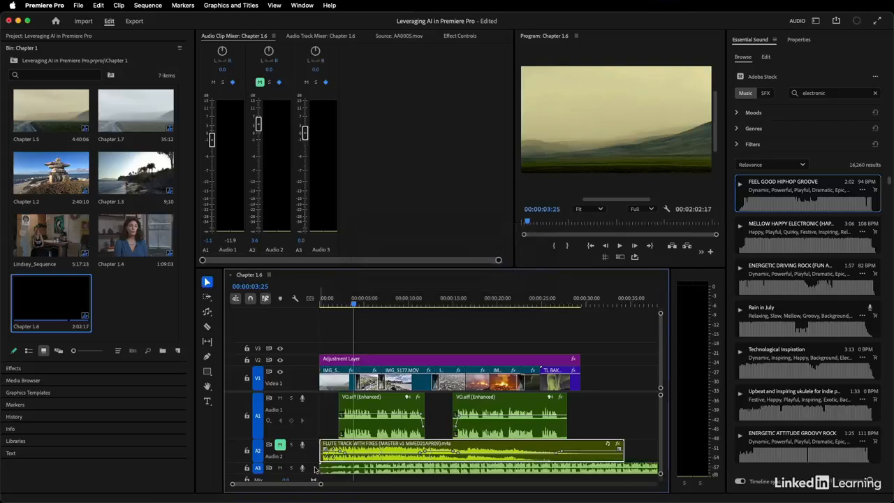
pyautogui.press('\\')
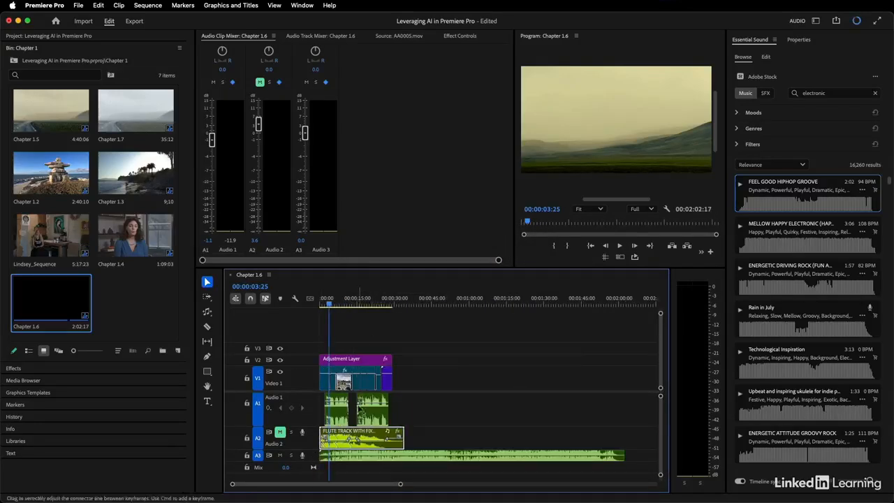
pyautogui.click(319, 303)
pyautogui.press('space')
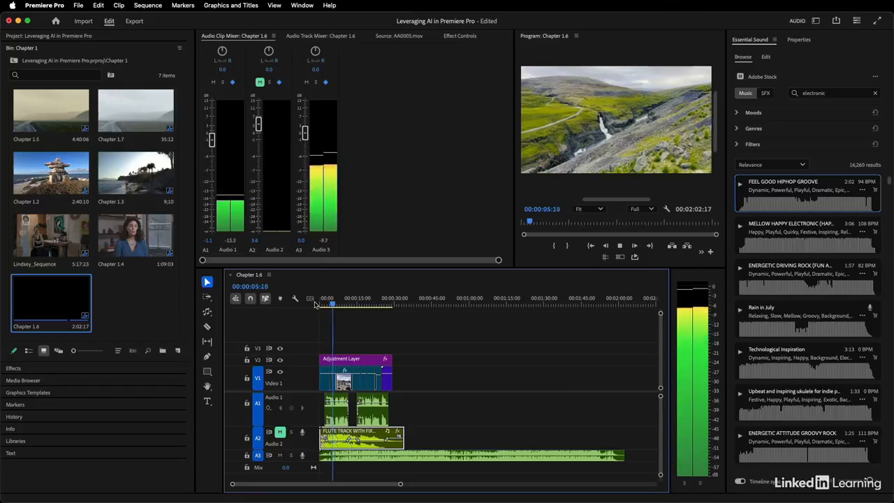
pyautogui.press('space')
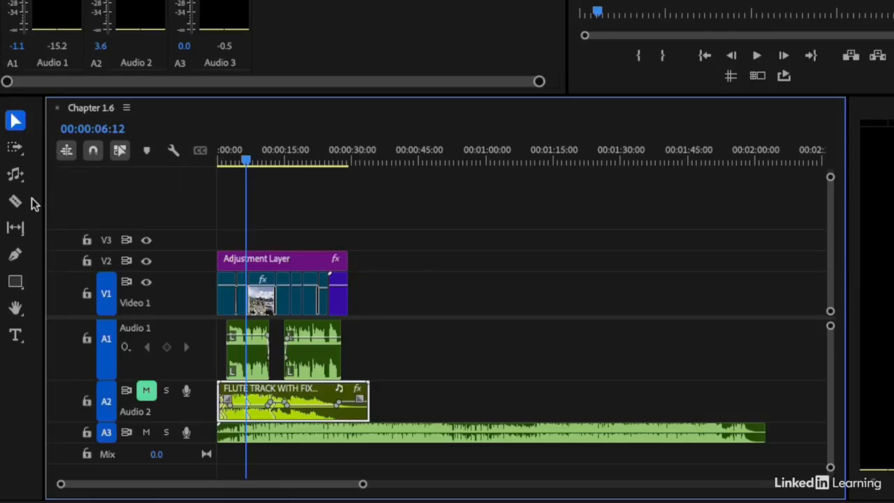
# - Shorten the Audio 3 music clip to the end of the video with the Remix Tool, giving a target duration of 00:00:29:13
pyautogui.click(15, 175)
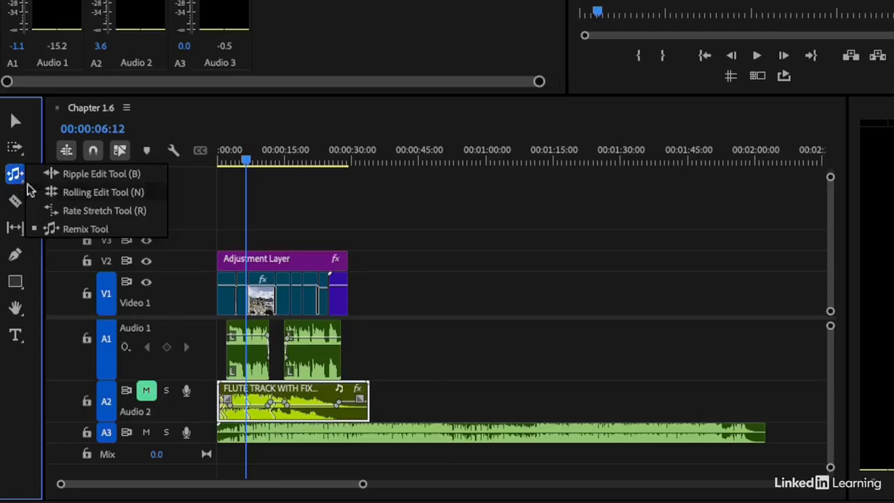
pyautogui.click(62, 227)
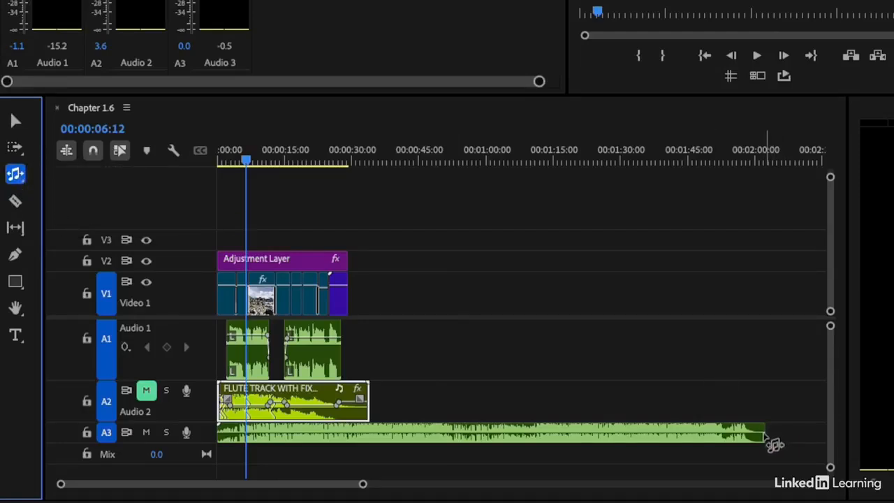
pyautogui.click(772, 437)
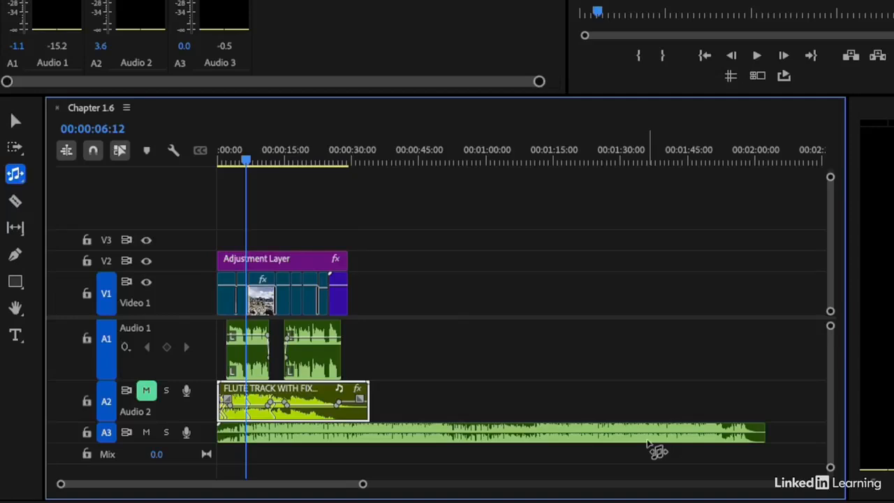
pyautogui.moveTo(763, 433); pyautogui.dragTo(349, 435)
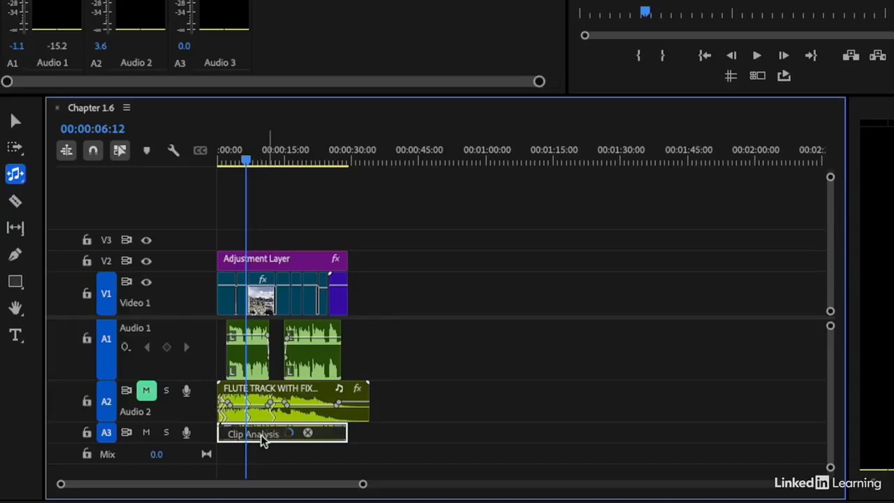
pyautogui.press('\\')
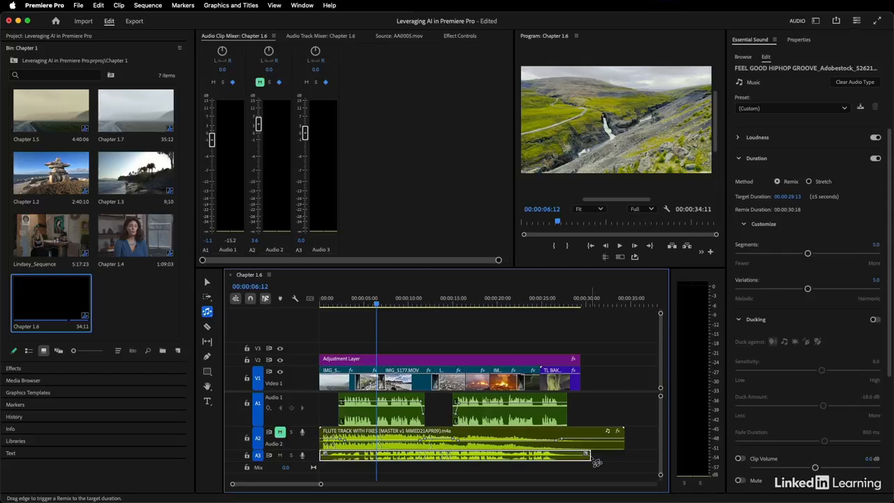
# - Play the sequence from 00:00:00:00 to hear the remixed hip-hop track
pyautogui.moveTo(353, 301); pyautogui.dragTo(308, 300)
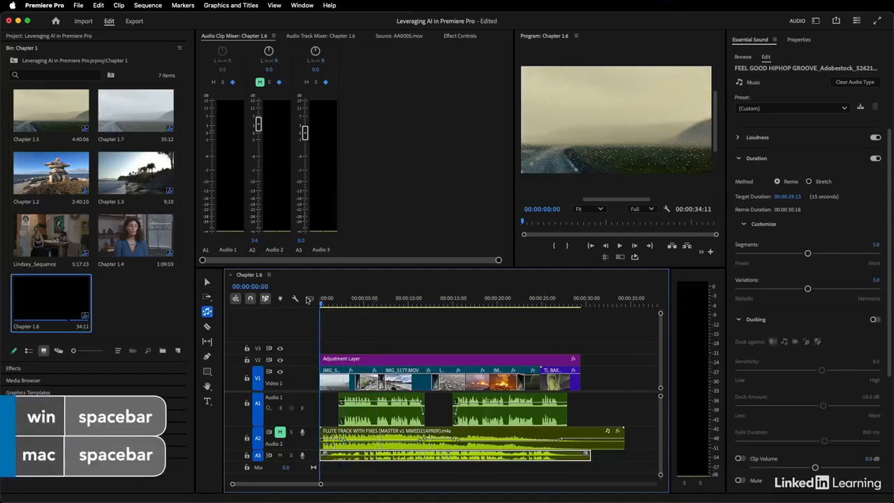
pyautogui.press('space')
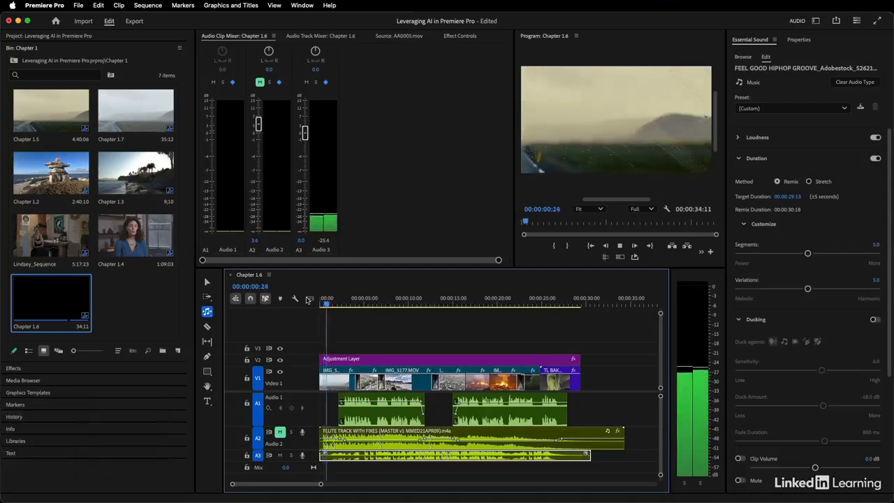